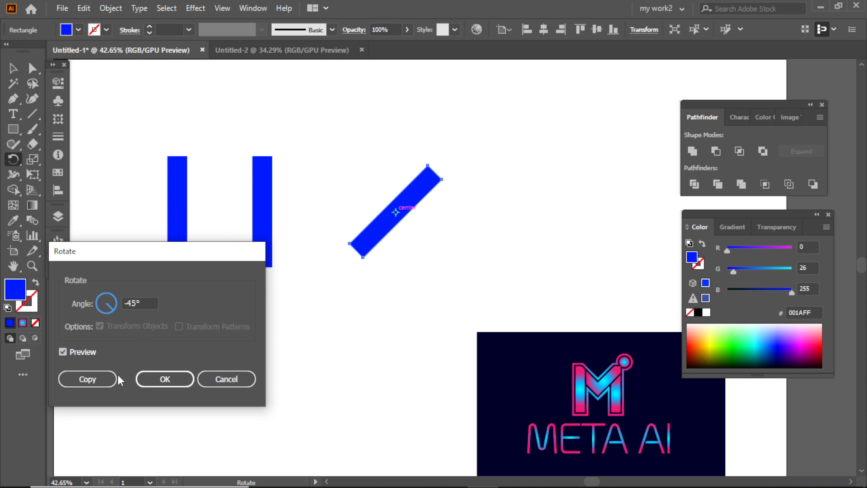
Rotate the third blue bar by -45°
left_click(165, 379)
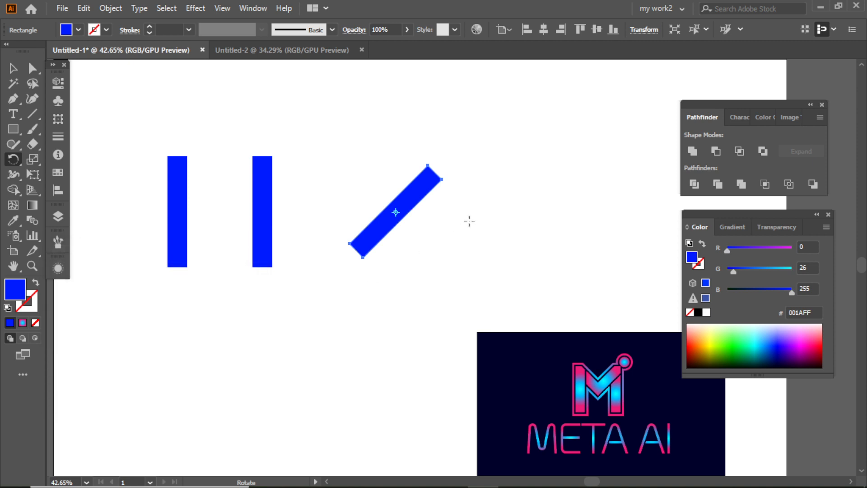
left_click(21, 71)
left_click(326, 122)
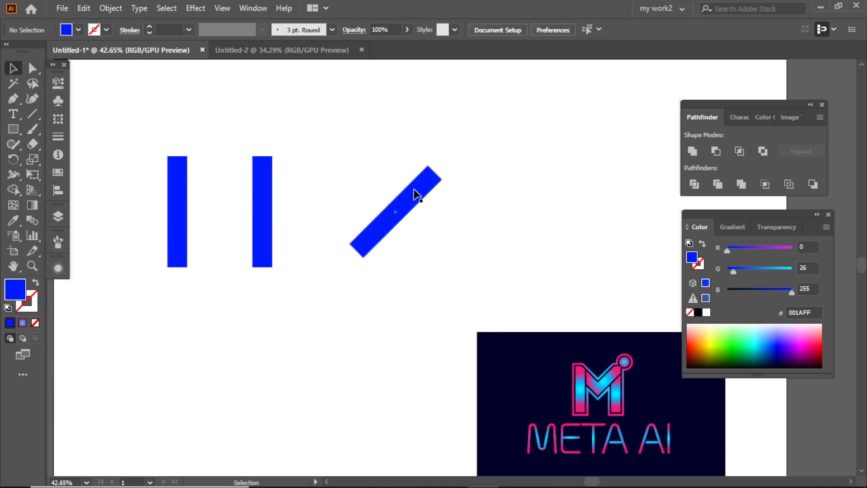
Create a mirrored copy of the diagonal bar by reflecting it across the vertical axis at 90°
left_click(413, 190)
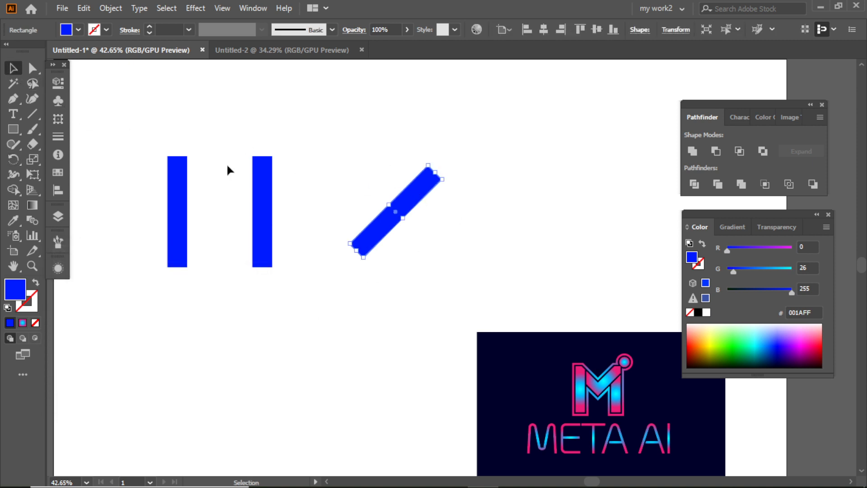
right_click(413, 197)
mouse_move(484, 397)
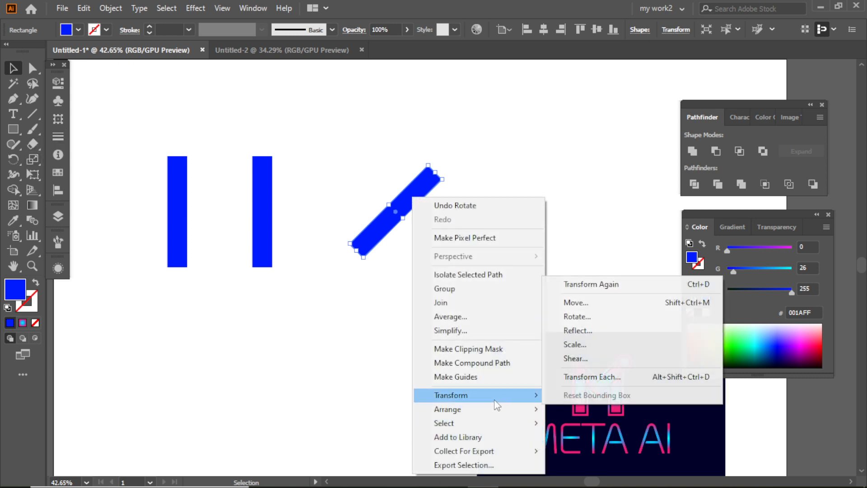
left_click(600, 331)
left_click(40, 215)
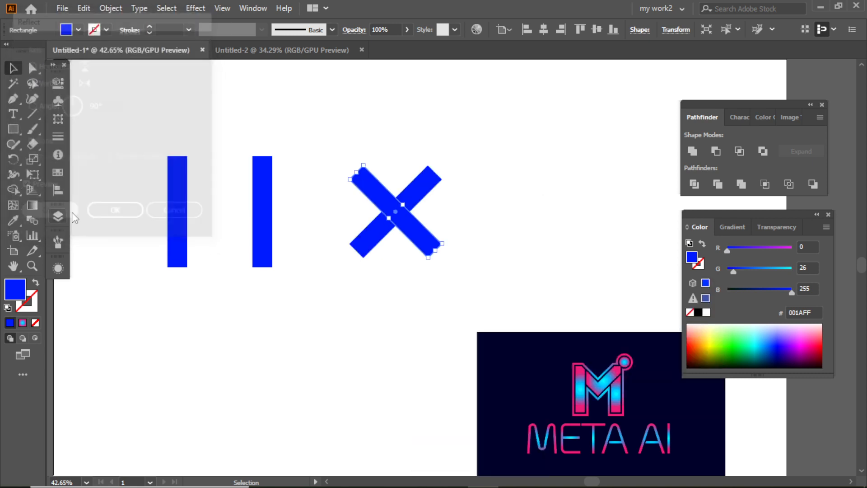
Shift the mirrored bar horizontally to the left until the two diagonals cross near their lower ends
left_click(411, 178)
left_click(392, 200)
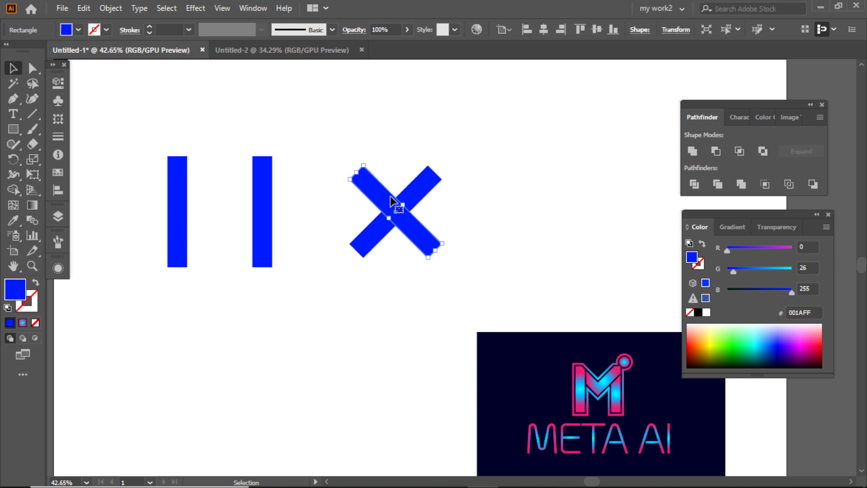
key("shift+Left")
key("shift+Left")
key("shift+Left")
key("shift+Left")
key("shift+Left")
key("shift+Left")
key("shift+Left")
key("shift+Left")
key("shift+Left")
key("shift+Left")
key("shift+Left")
key("shift+Left")
key("shift+Left")
key("shift+Left")
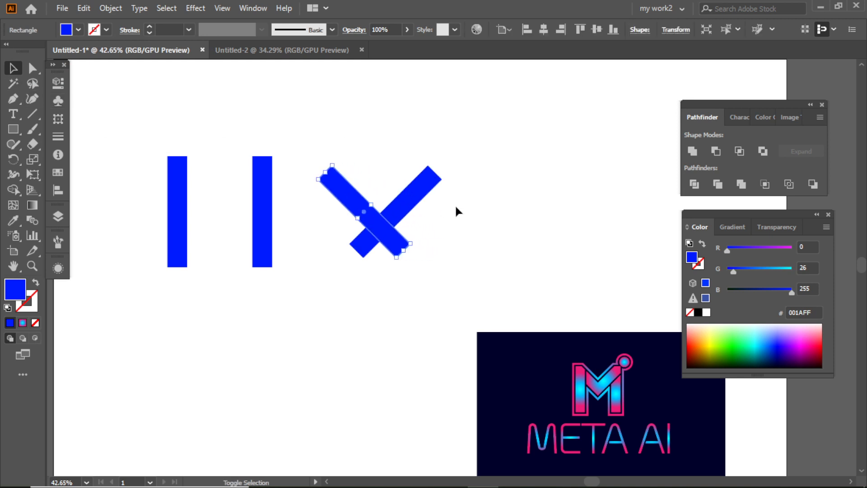
Trim the protruding lower ends of the crossed bars with Shape Builder, merging the remainder into a single V shape
left_click_drag(329, 147, 438, 254)
left_click(14, 189)
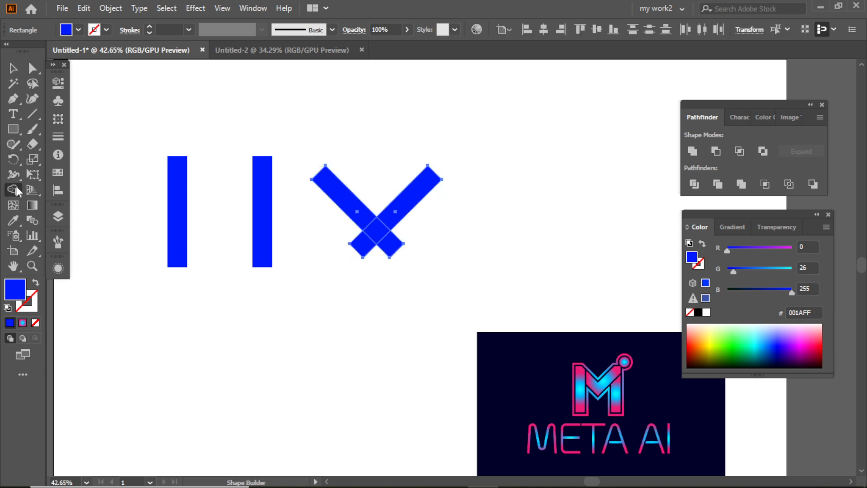
mouse_move(364, 250)
left_mouse_down("alt")
mouse_move(383, 259)
mouse_move(395, 245)
mouse_move(384, 224)
mouse_move(357, 219)
left_mouse_up("alt")
left_click(14, 68)
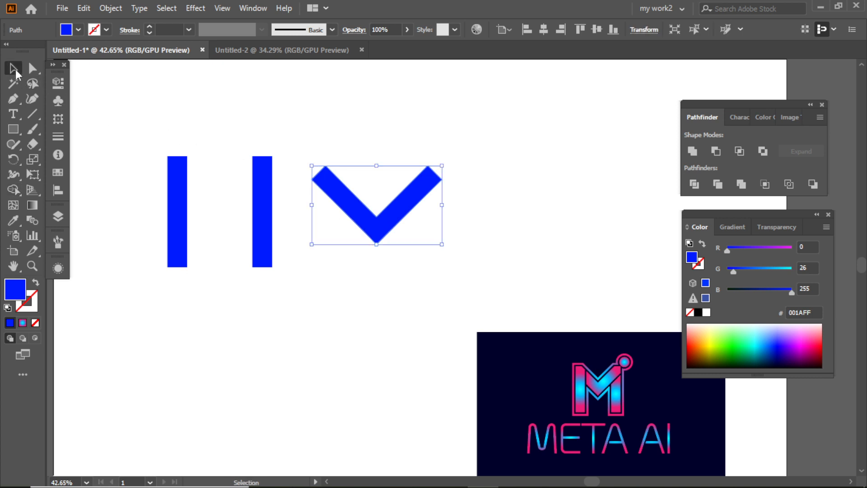
Recolor the V shape magenta by raising its red value to 255 (FF1AFF)
left_click(765, 248)
left_click_drag(765, 248, 793, 248)
left_click(449, 211)
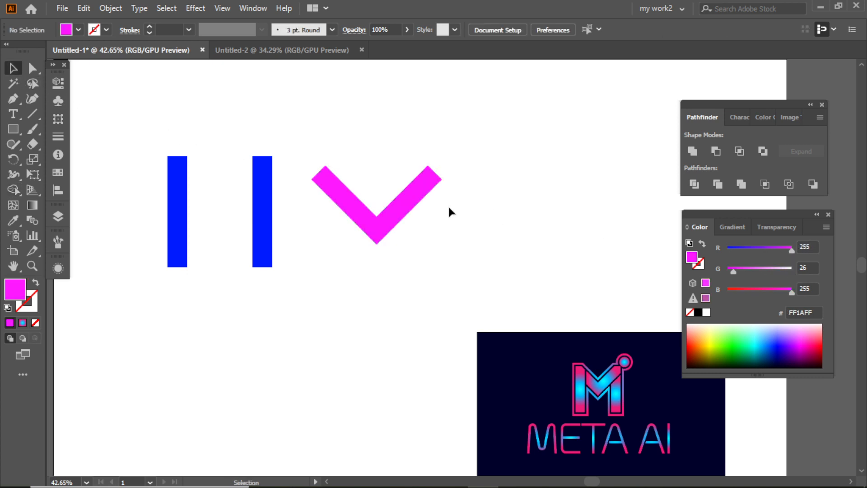
Position the magenta V over the two vertical bars as a letter M and enlarge the whole arrangement proportionally
left_click_drag(401, 210, 254, 199)
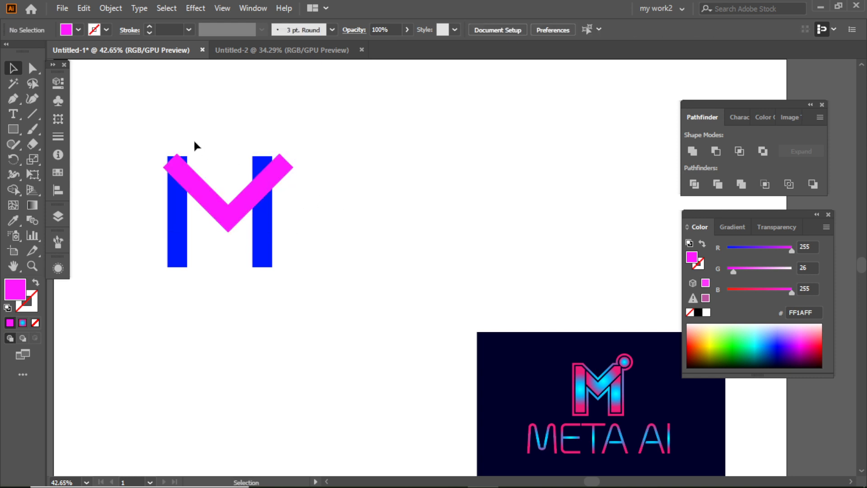
left_click_drag(157, 129, 386, 263)
left_click_drag(296, 212, 352, 251)
left_click(405, 248)
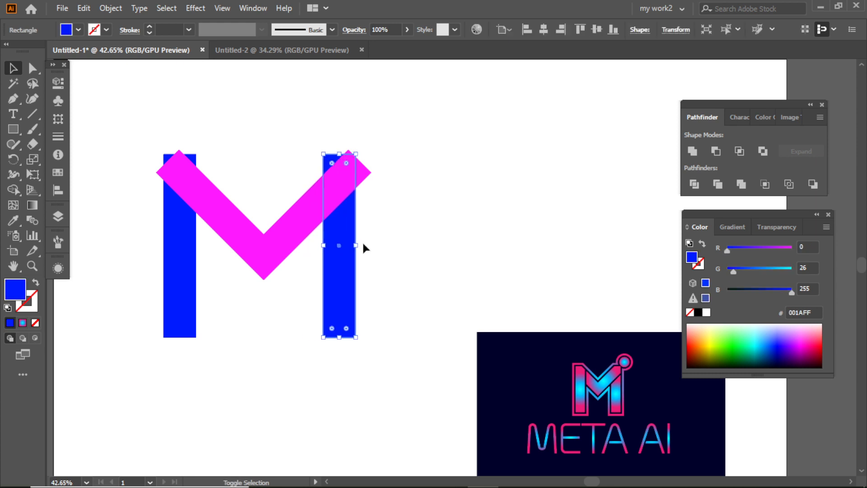
Shift the right bar outward, raise the V slightly and align the left bar beneath the V's left arm
left_click(385, 233)
left_click(287, 229)
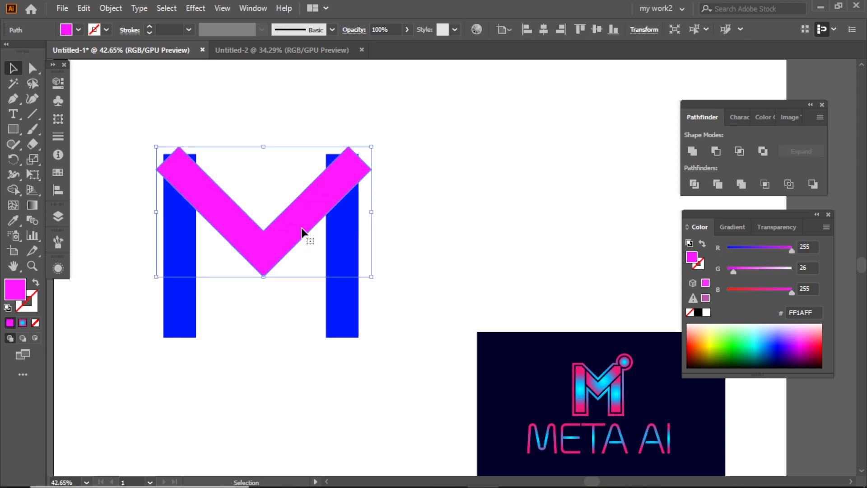
left_click_drag(305, 231, 301, 228)
left_click_drag(182, 252, 177, 252)
left_click(260, 158)
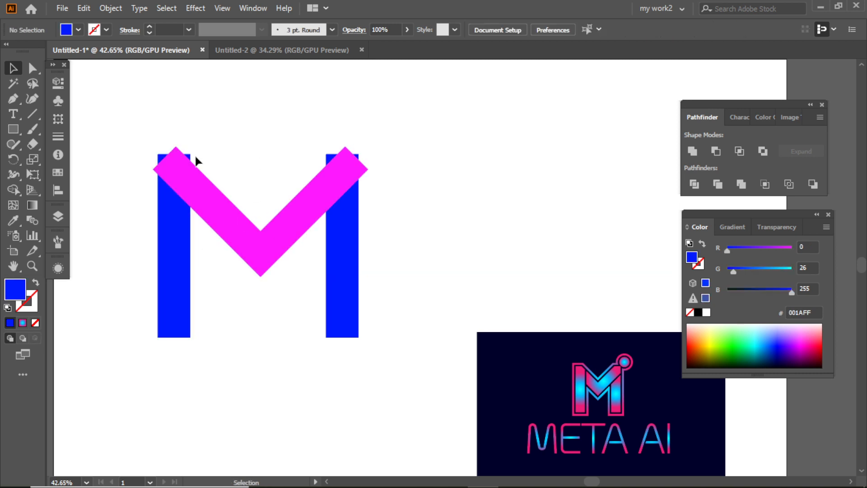
Move the right bar slightly outward and nudge the V so its tips overhang both bars evenly
left_click(232, 215)
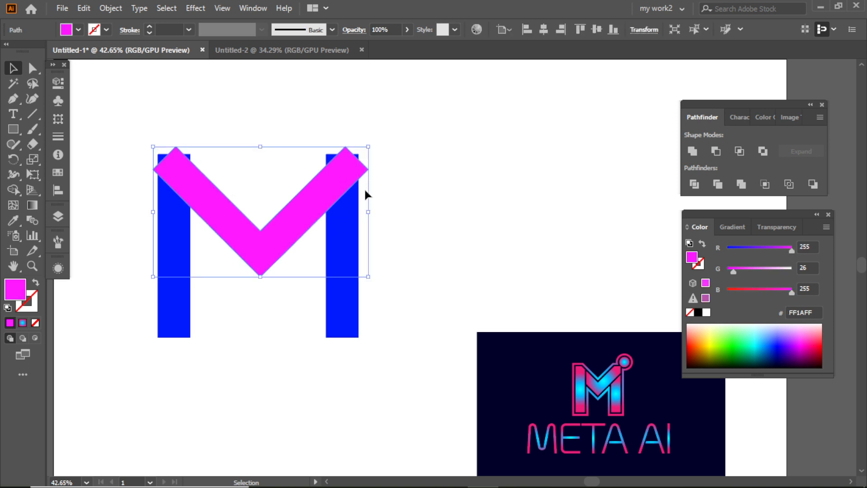
left_click_drag(358, 208, 366, 209)
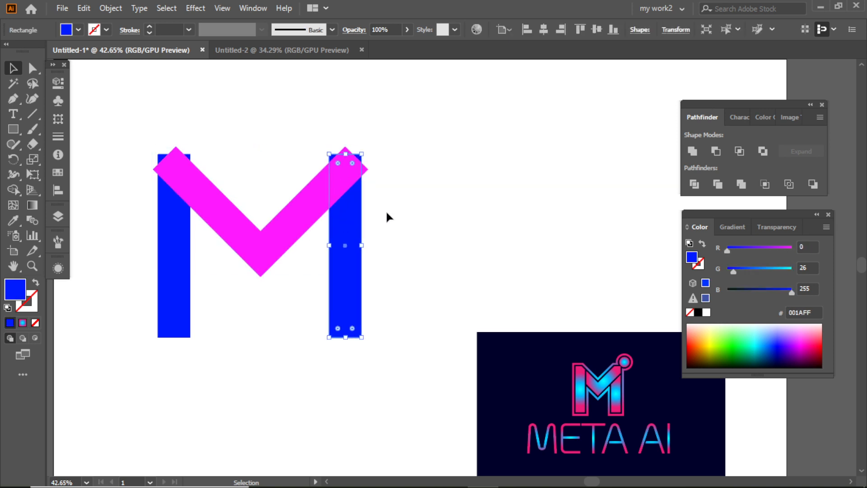
left_click(410, 212)
left_click(210, 197)
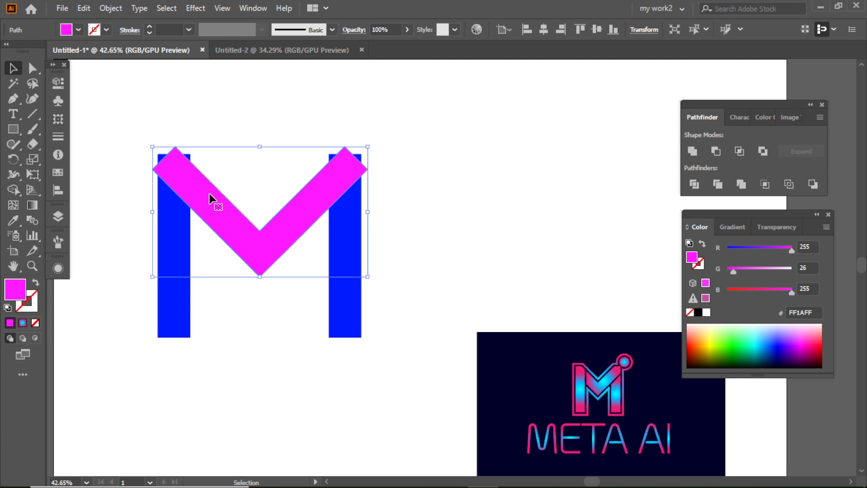
left_click_drag(210, 194, 209, 196)
left_click(165, 121)
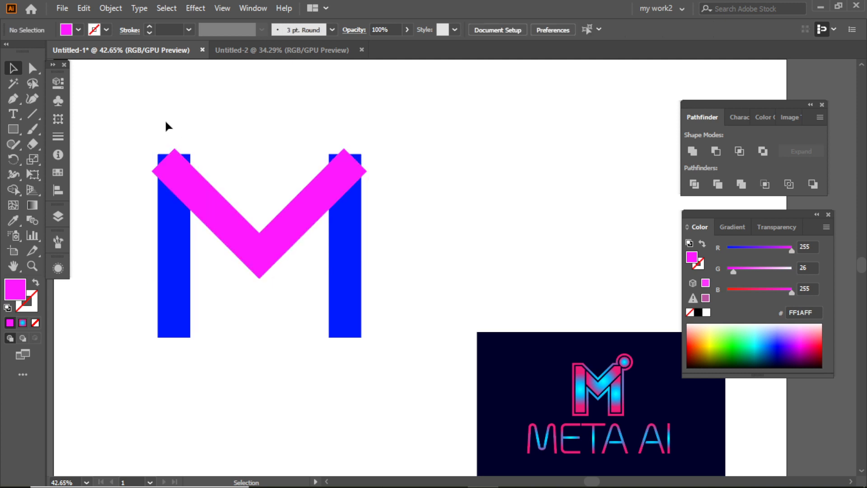
Remove the V's tips that protrude beyond the bars with Shape Builder, keeping the blue corner pieces
left_click_drag(417, 224, 417, 224)
left_click(13, 190)
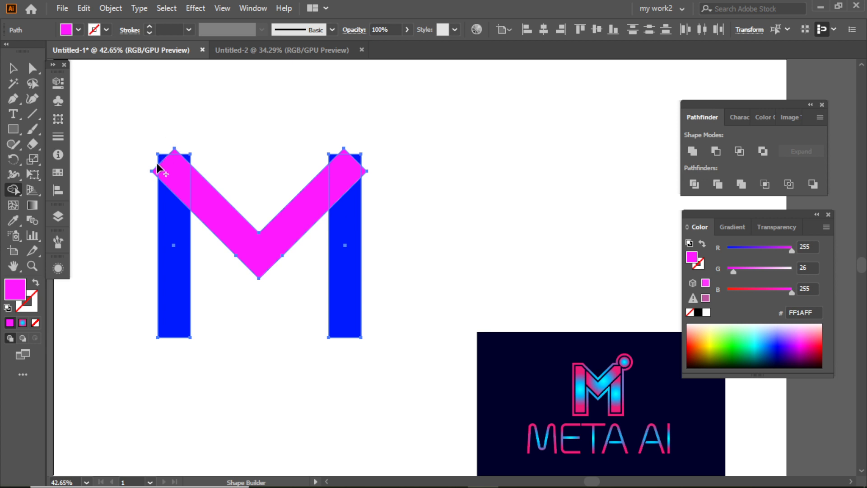
left_click(154, 175, "alt")
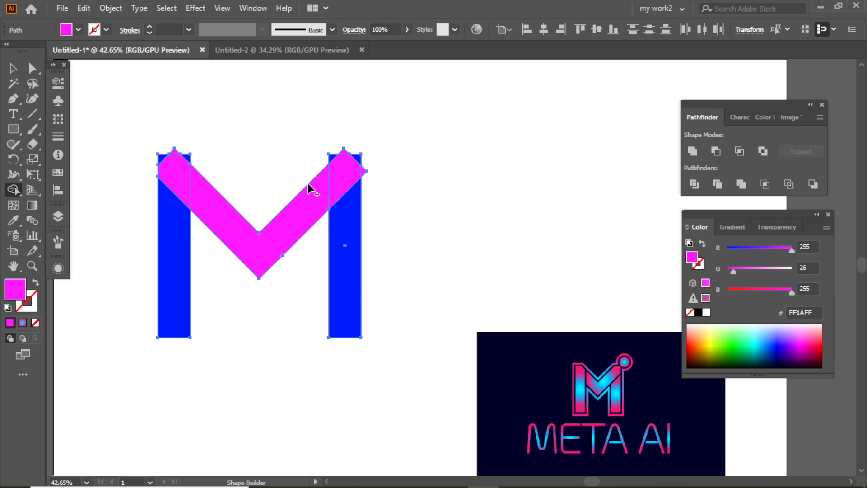
left_click(363, 171, "alt")
left_click(343, 152, "alt")
left_click(161, 156, "alt")
key("ctrl+z")
Unite the V and both vertical bars into one magenta M shape
left_click(13, 68)
left_click_drag(130, 92, 315, 244)
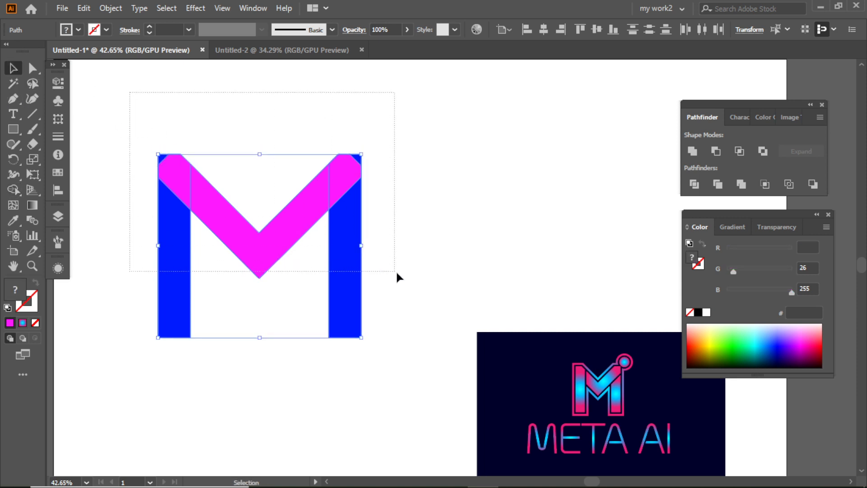
left_click(695, 150)
left_click(368, 154)
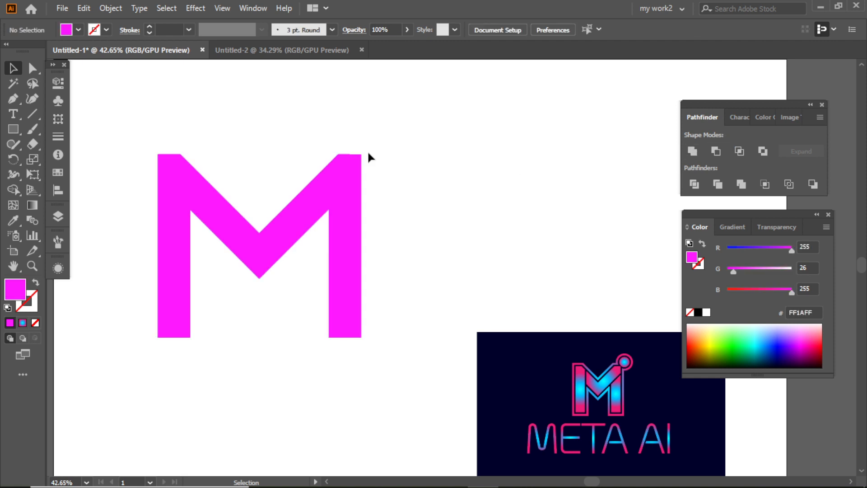
Draw a thin vertical rectangle along the inner edge of the M's left stem and color it blue (001AFF)
left_click(17, 129)
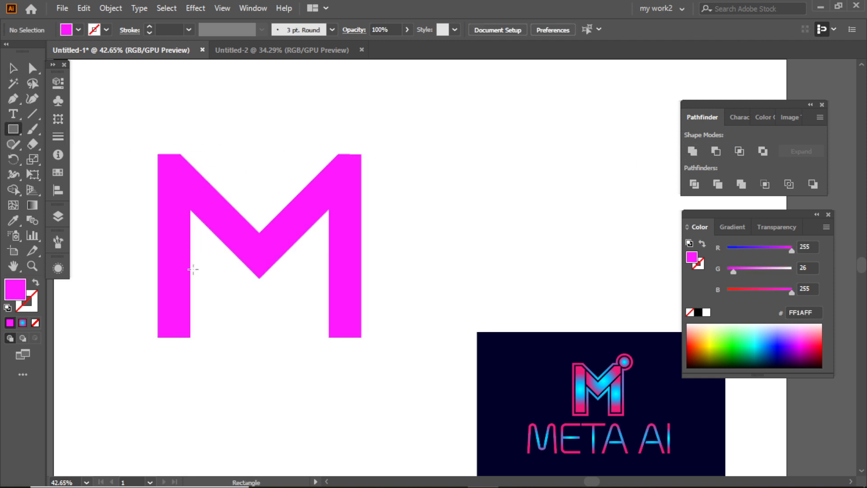
left_click_drag(190, 302, 195, 83)
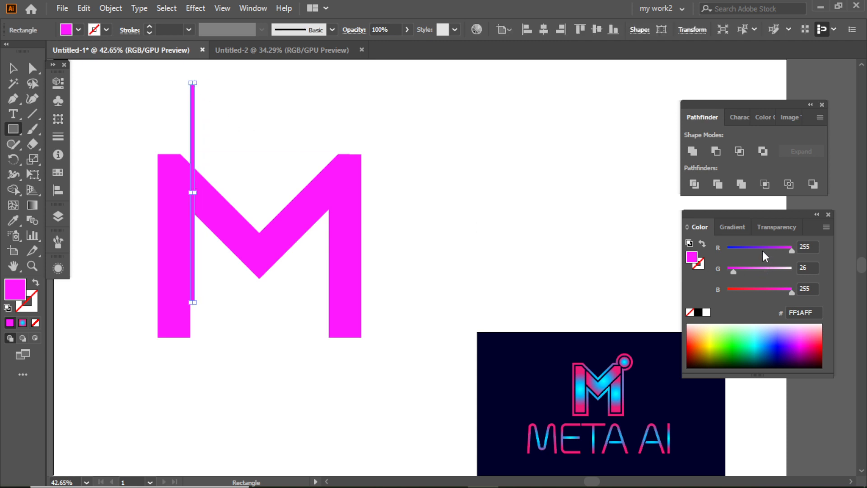
left_click_drag(792, 251, 725, 250)
left_click(12, 68)
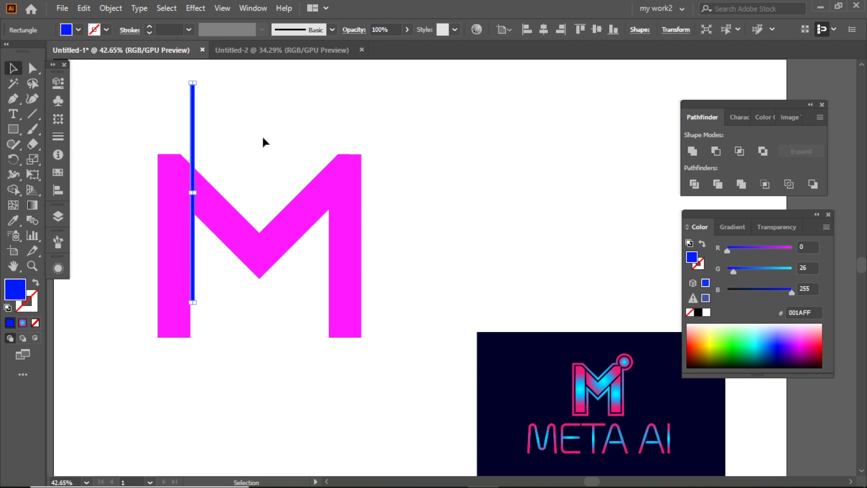
Lower the blue strip so it spans the M's full height, and widen it
left_click(262, 135)
left_click_drag(197, 171, 188, 234)
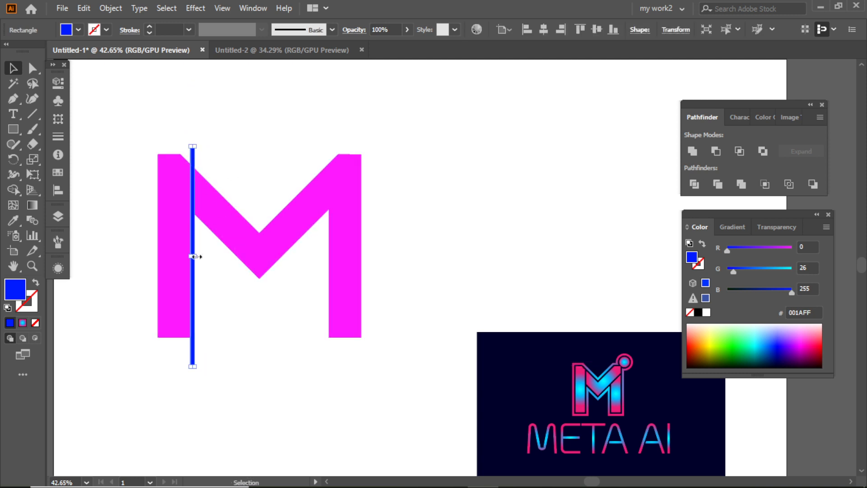
scroll(195, 257, "up", 3)
left_click_drag(202, 272, 216, 272)
scroll(315, 253, "down", 3)
scroll(321, 202, "right", 2)
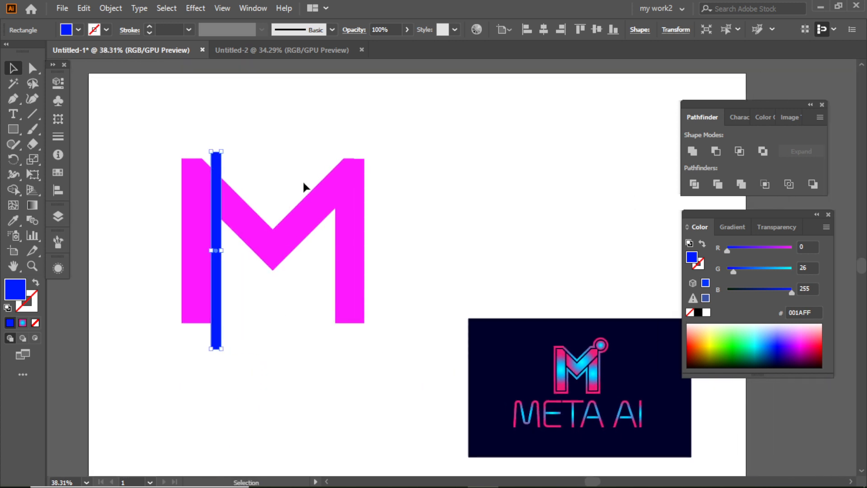
Place a diagonally rotated copy of the blue strip along the lower edge of the M's right arm
left_click_drag(215, 170, 381, 173)
left_click(381, 207)
left_click(293, 168)
Cut both blue strips out of the M with Minus Front, leaving gaps between its parts
left_click_drag(141, 139, 330, 215)
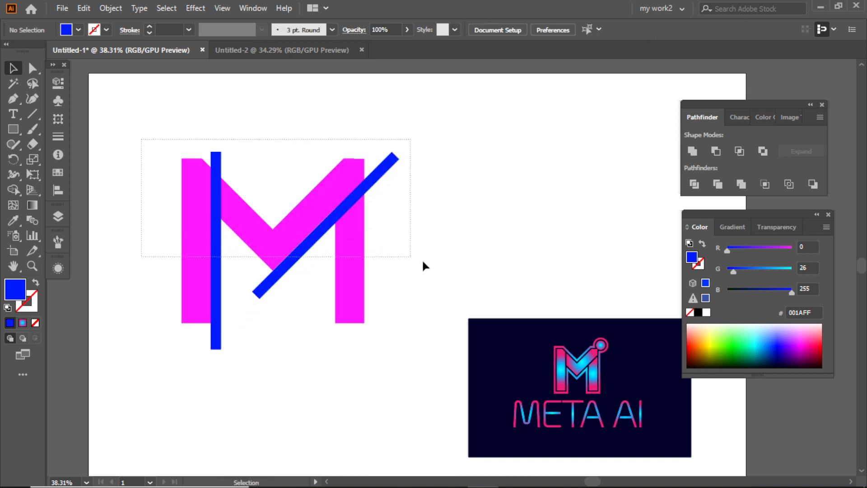
left_click_drag(423, 262, 424, 263)
left_click(716, 153)
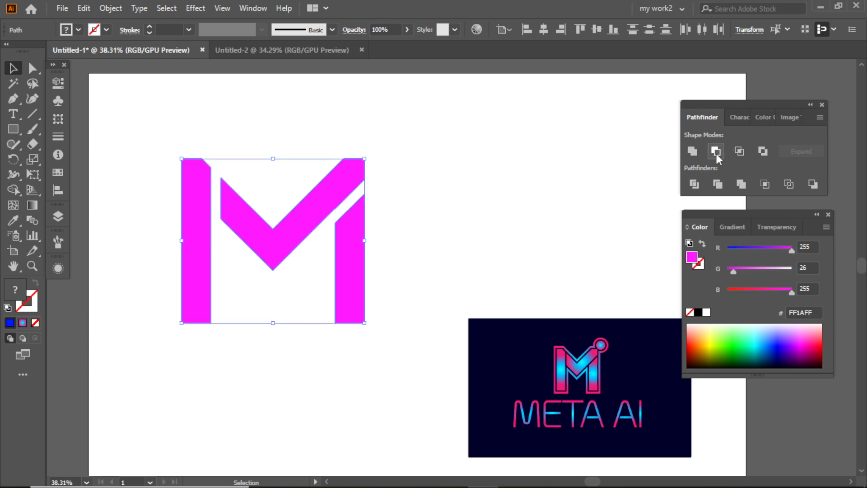
left_click(429, 147)
Scale the cut M down proportionally around its center
left_click(319, 226)
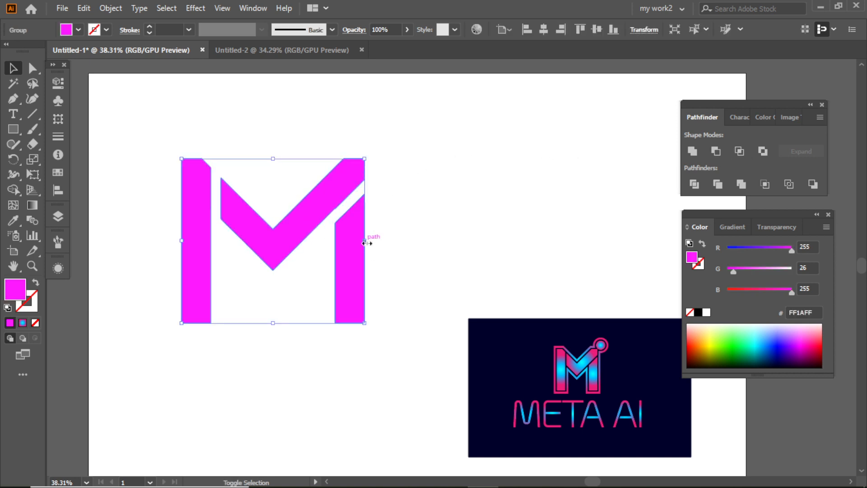
left_click_drag(365, 241, 306, 230)
left_click(230, 147)
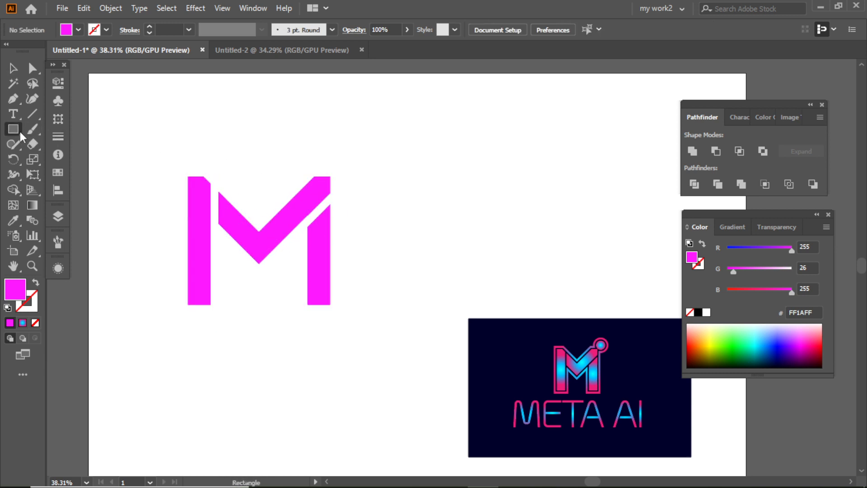
Draw a small magenta circle with the Ellipse tool and place it at the M's upper right corner
left_click_drag(19, 131, 59, 156)
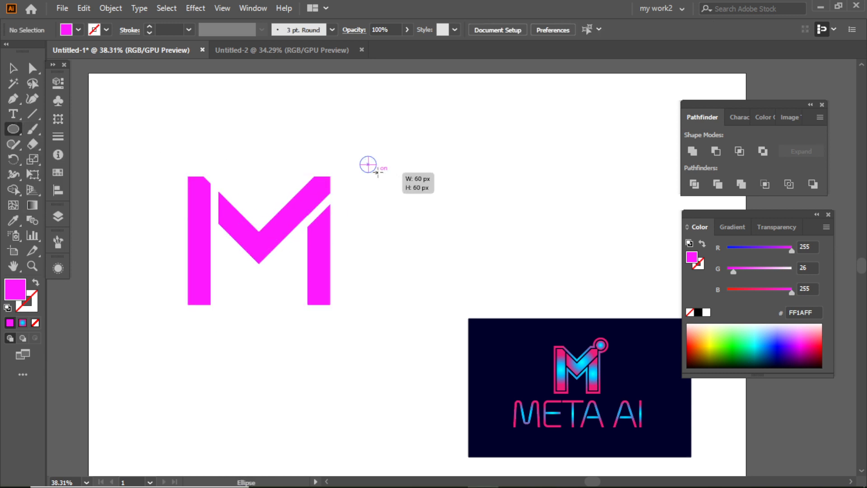
left_click_drag(368, 164, 342, 171)
key("v")
left_click(364, 145)
left_click(402, 169)
Nudge the circle down slightly so it sits against the M's upper right tip
left_click(341, 170)
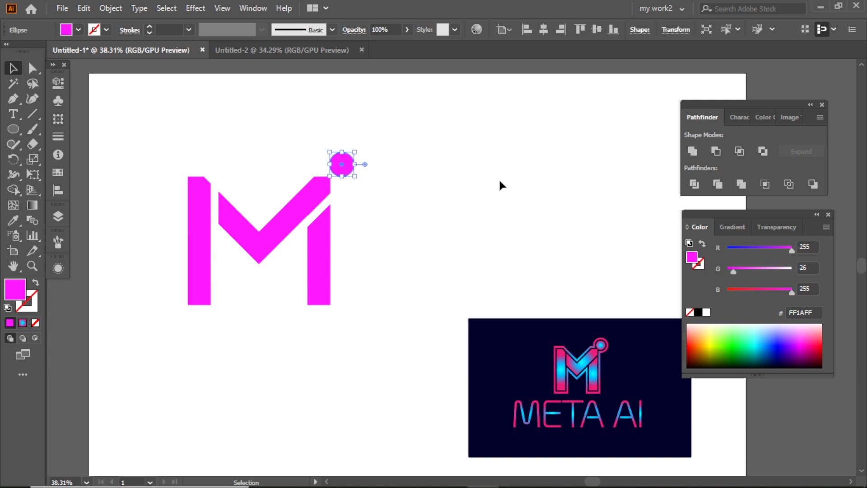
key("Down")
key("Down")
key("Down")
key("Down")
key("Down")
key("Down")
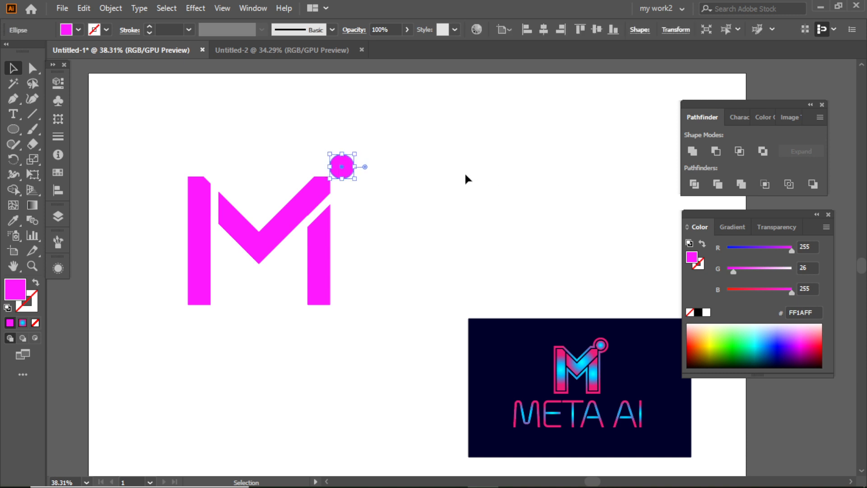
left_click(415, 175)
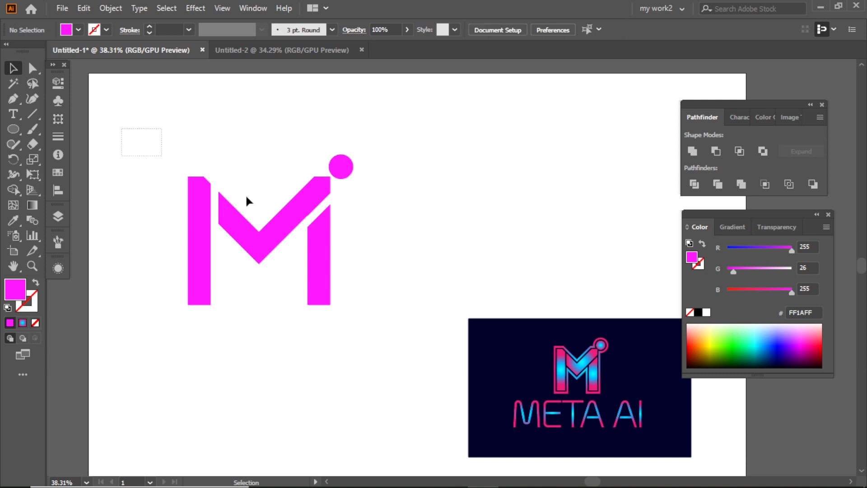
Combine the cut M and its circle into one compound path and shift it slightly
left_click_drag(246, 194, 389, 268)
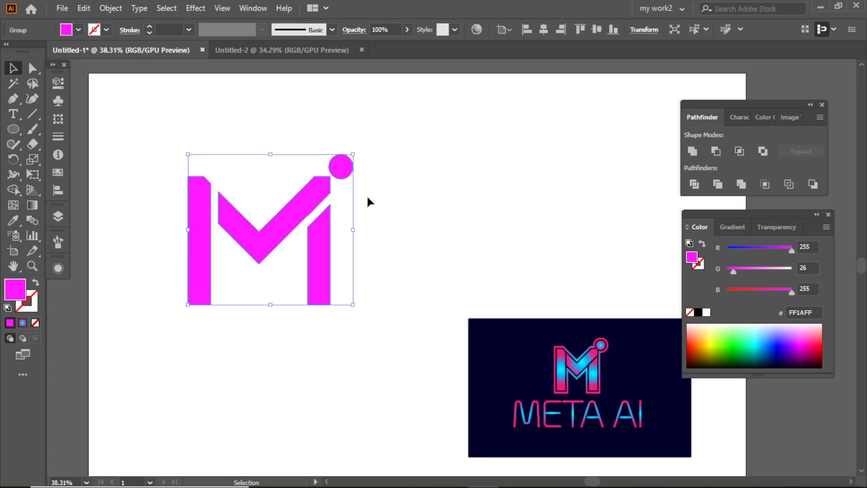
left_click(143, 10)
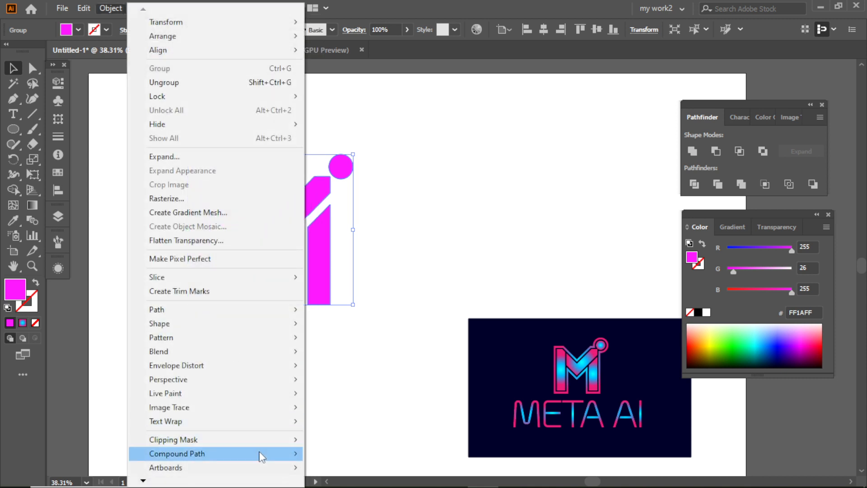
mouse_move(298, 454)
left_click(347, 453)
left_click(365, 425)
left_click_drag(319, 245, 327, 260)
Offset the compound path outward by 24 px with miter joins to create a surrounding outline shape
left_click(142, 10)
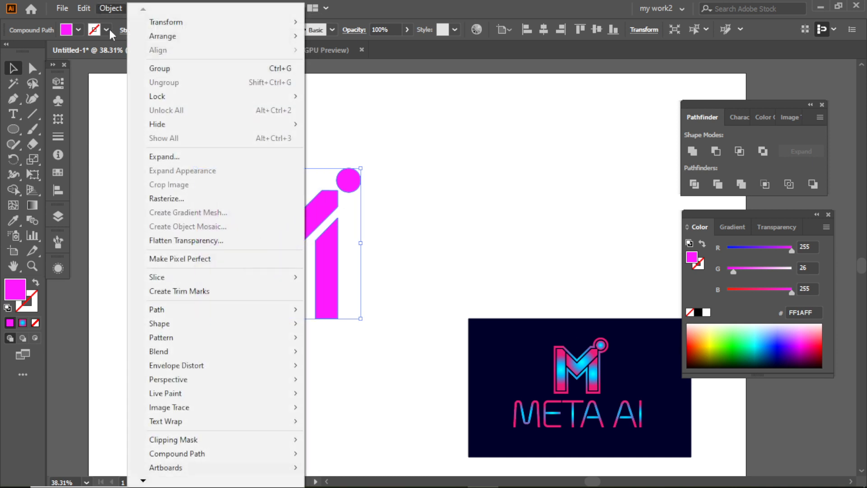
mouse_move(197, 319)
left_click(345, 356)
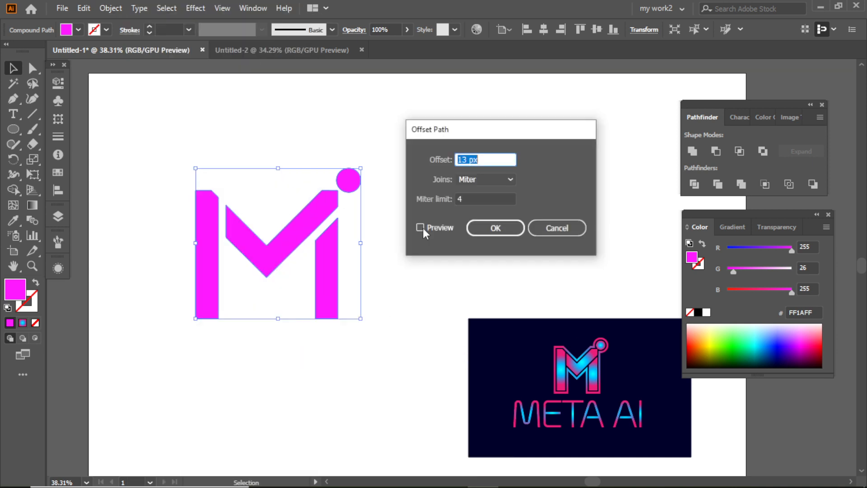
left_click(426, 227)
left_click(480, 158)
key("Up")
key("Up")
key("Up")
key("Up")
key("Up")
key("Up")
key("Up")
key("Up")
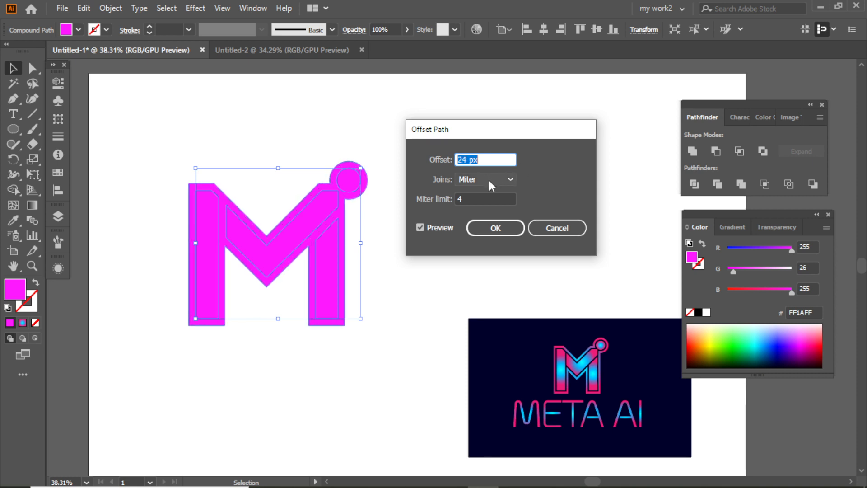
left_click(496, 228)
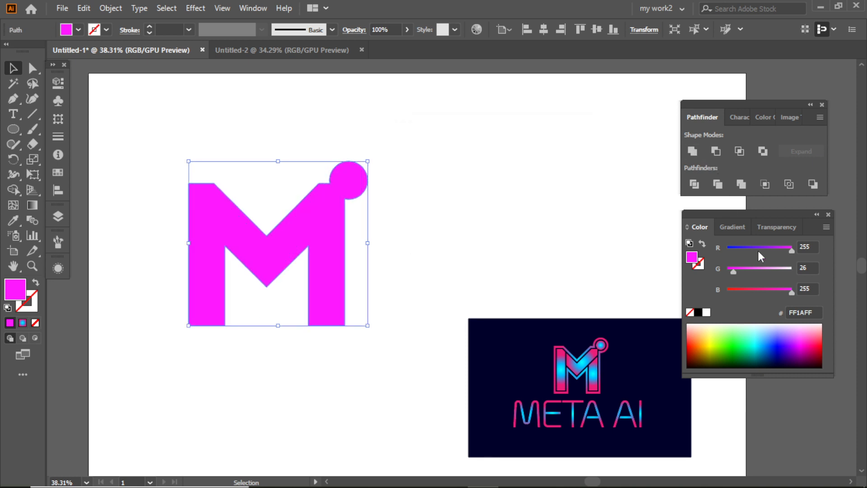
Swap the offset shape's fill and stroke to leave a blue outline, and set its stroke weight to 16 pt
left_click_drag(758, 250, 724, 250)
left_click(36, 284)
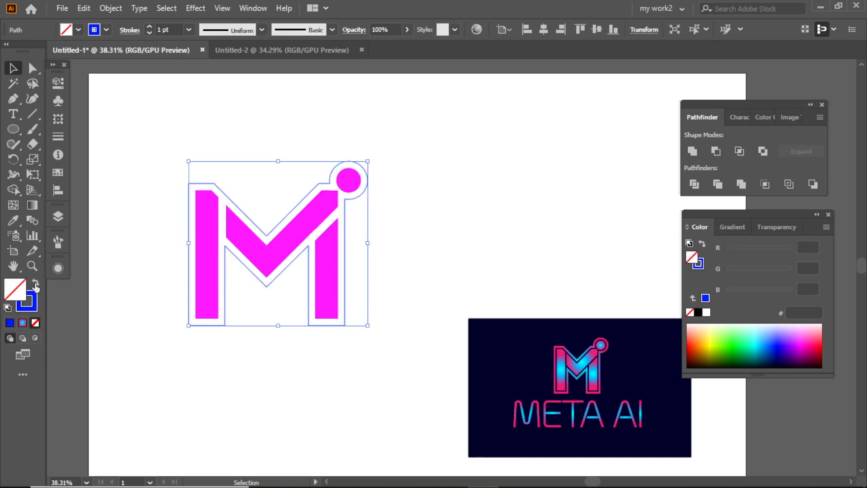
left_click(189, 31)
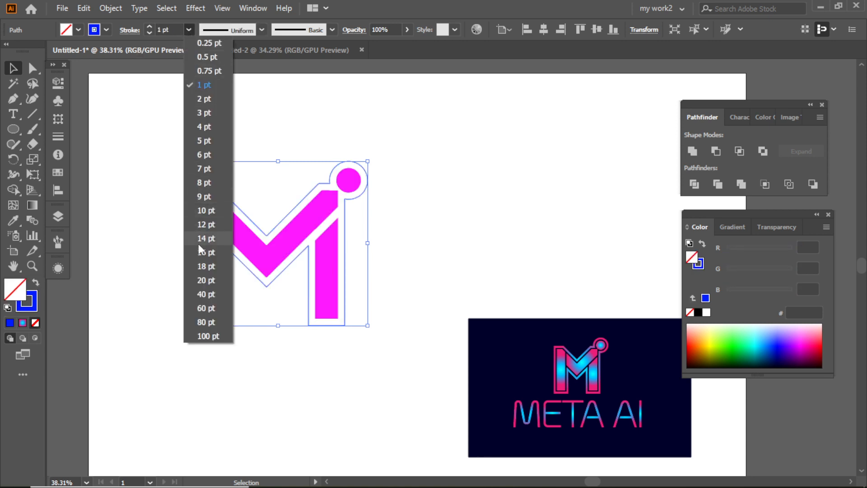
left_click(205, 226)
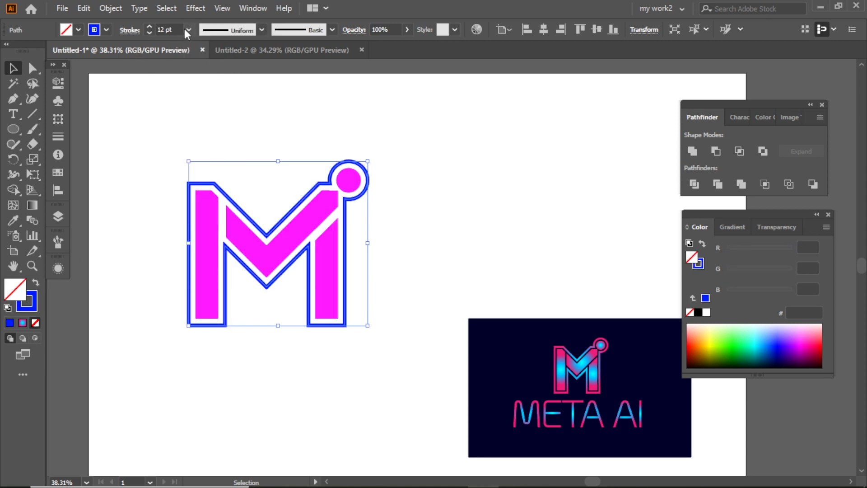
left_click(186, 29)
left_click(203, 249)
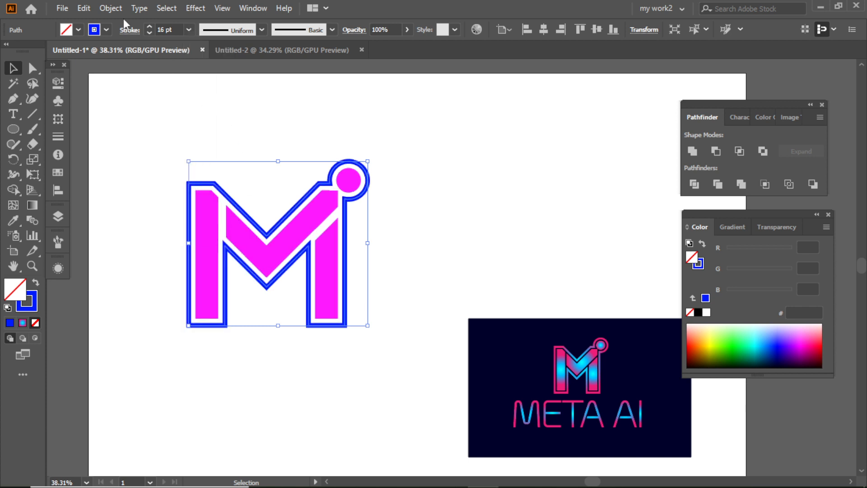
Expand the blue outline's fill and stroke into a filled shape
left_click(111, 8)
left_click(164, 156)
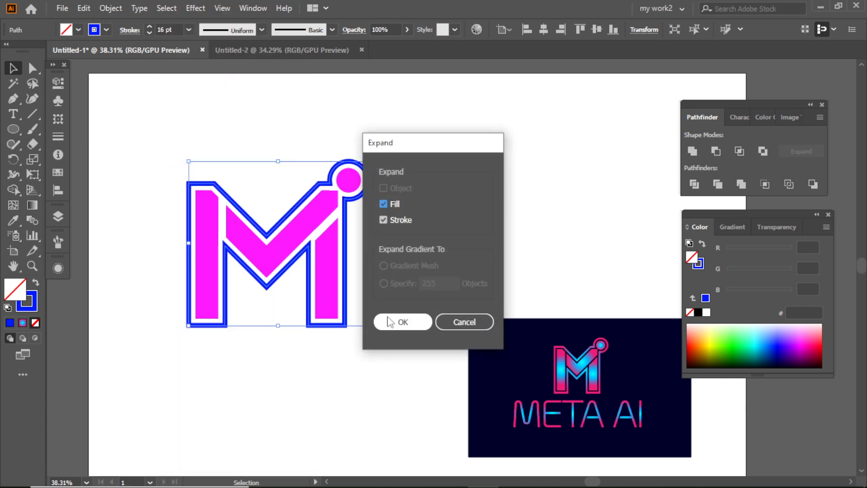
left_click(409, 321)
left_click(420, 255)
Unite the outline with the M and circle, and make the result a compound path
left_click_drag(392, 272, 393, 272)
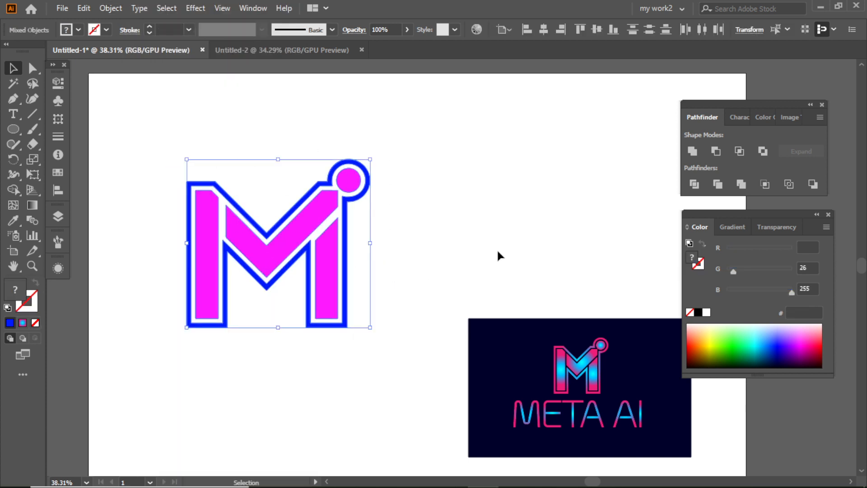
left_click(692, 151)
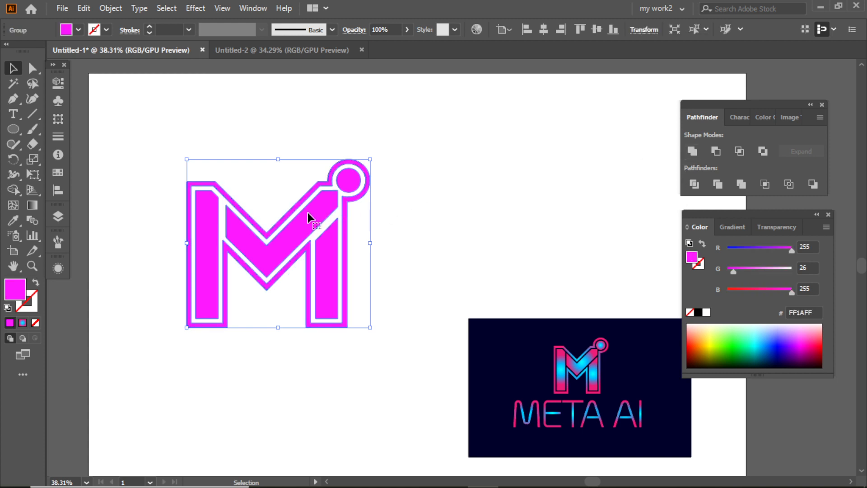
left_click(110, 8)
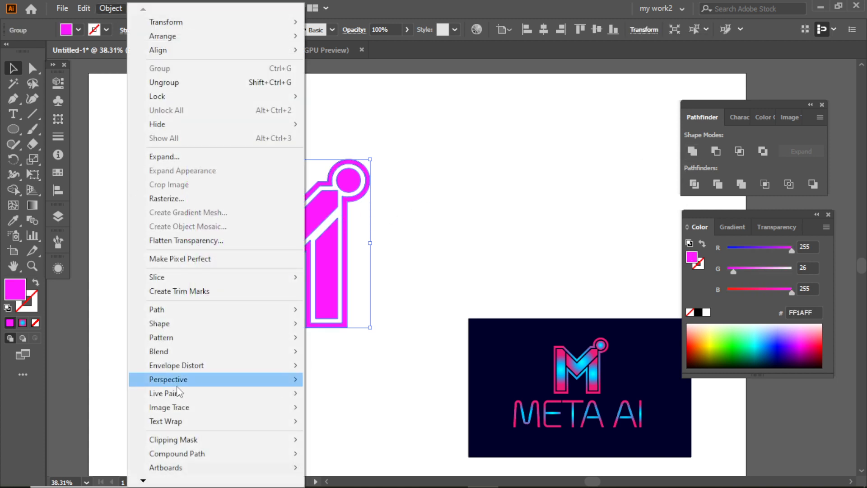
left_click(327, 452)
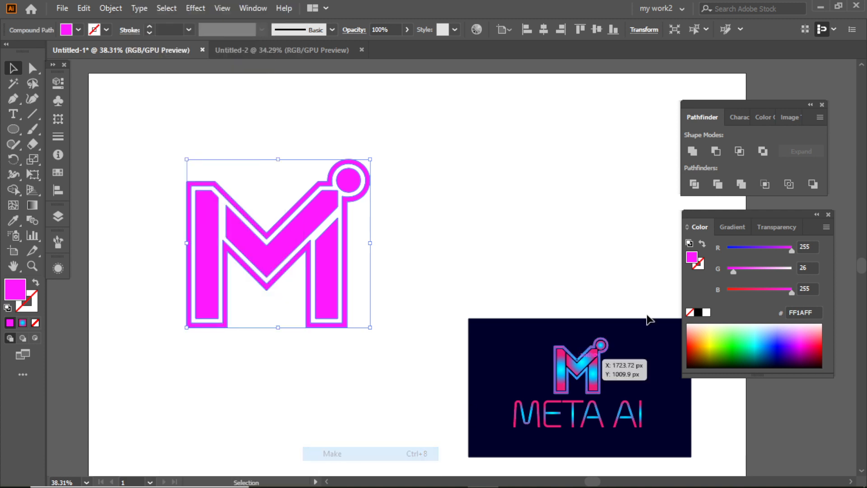
Fill the logo with the radial cyan-to-pink gradient and set its middle blue stop to 43.58%
left_click(732, 227)
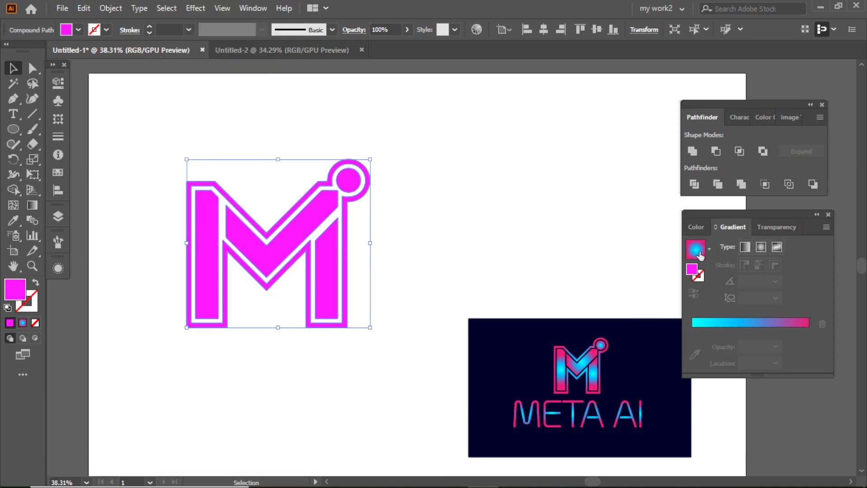
left_click(698, 253)
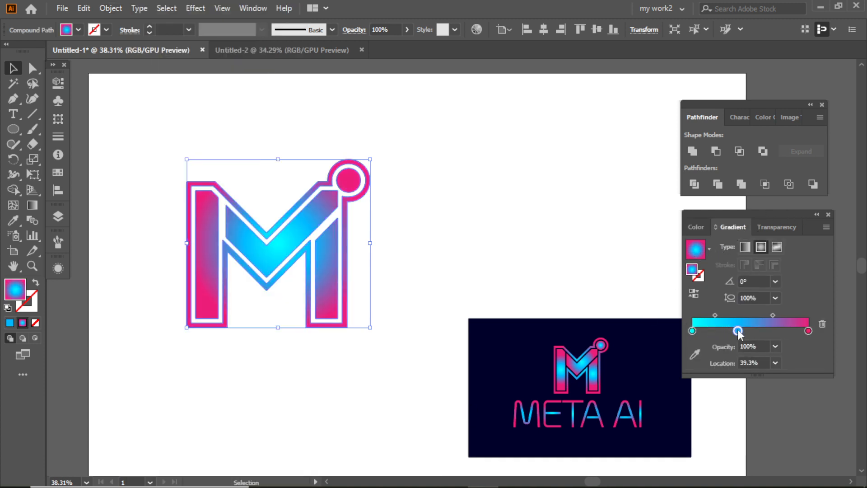
left_click_drag(732, 330, 744, 327)
left_click_drag(193, 144, 373, 289)
left_click(499, 177)
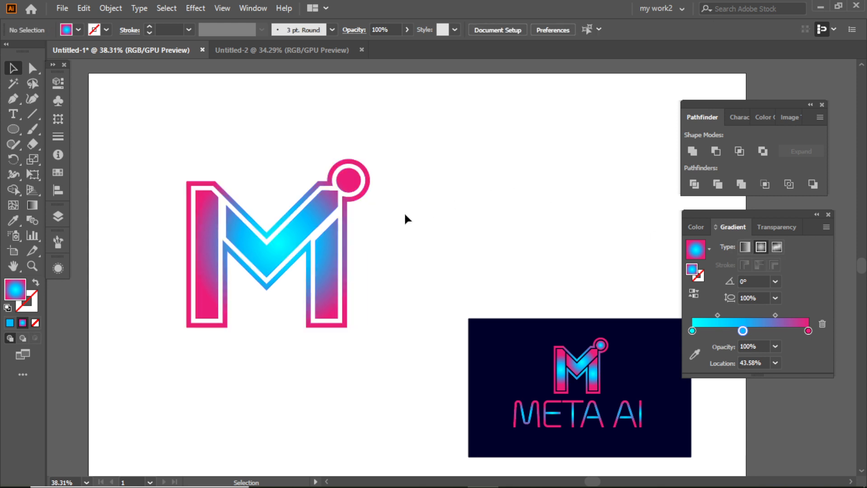
Release the logo's compound path so each piece carries its own gradient
left_click(304, 221)
right_click(303, 220)
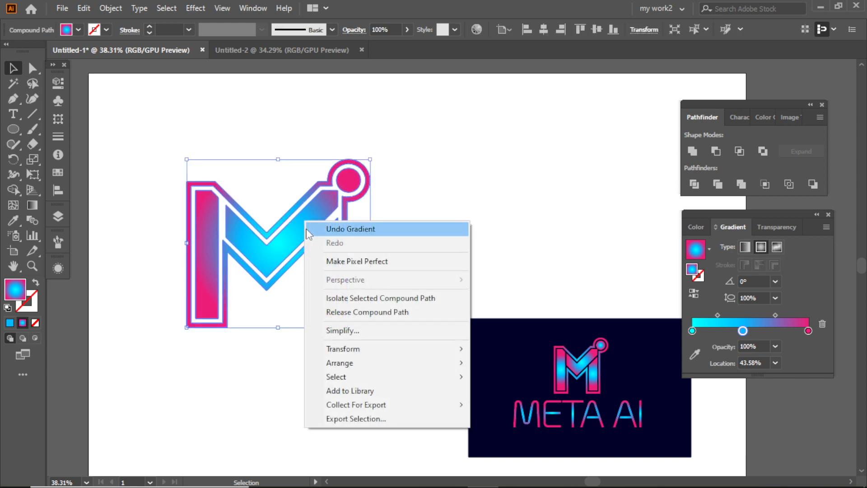
left_click(363, 312)
left_click(392, 221)
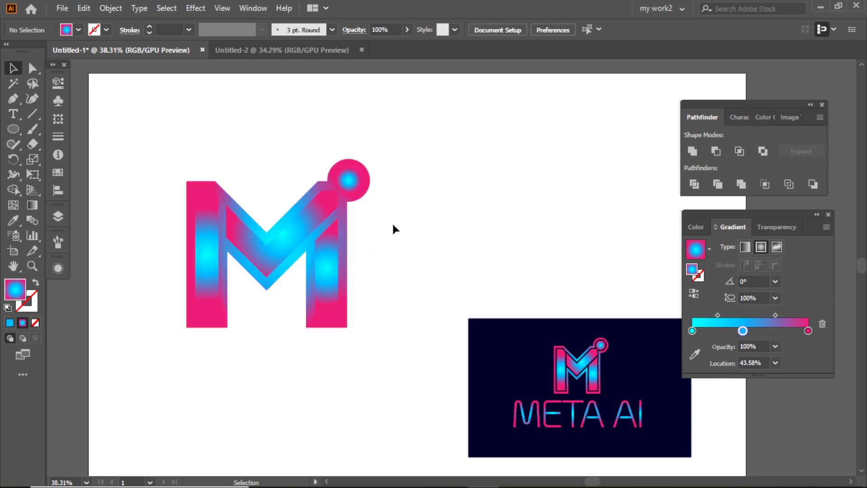
Try deleting the grouped outer outline around the M, and undo the deletion
left_click(339, 212)
key("Delete")
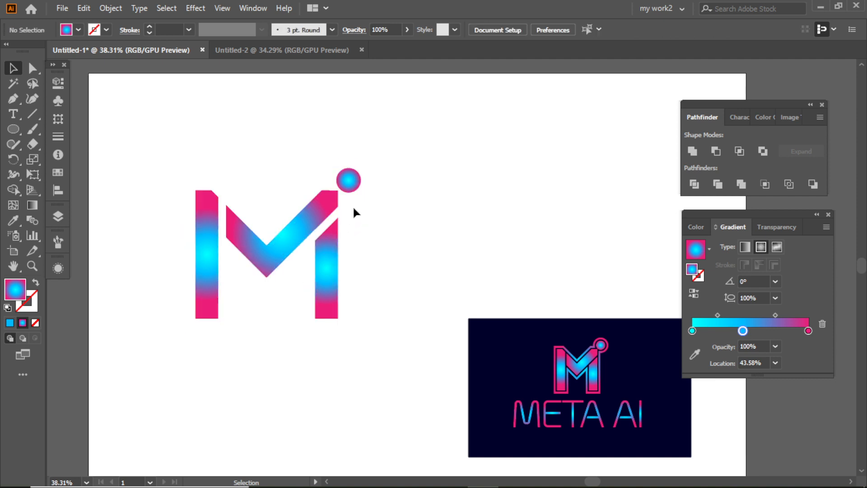
key("ctrl+z")
Ungroup the outer outline's paths and deselect them
right_click(344, 194)
left_click(395, 300)
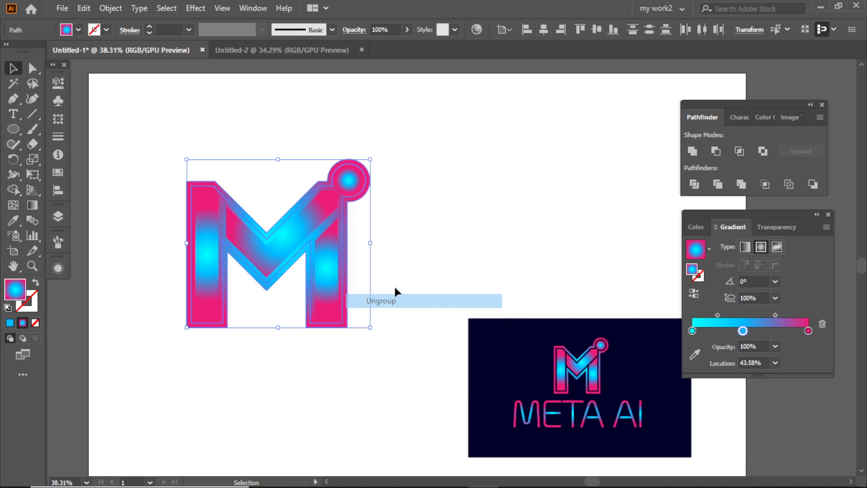
key("ctrl+shift+a")
Try deleting the ungrouped outer outline path near the circle, and undo both the deletion and the ungrouping
left_click_drag(324, 203, 510, 242)
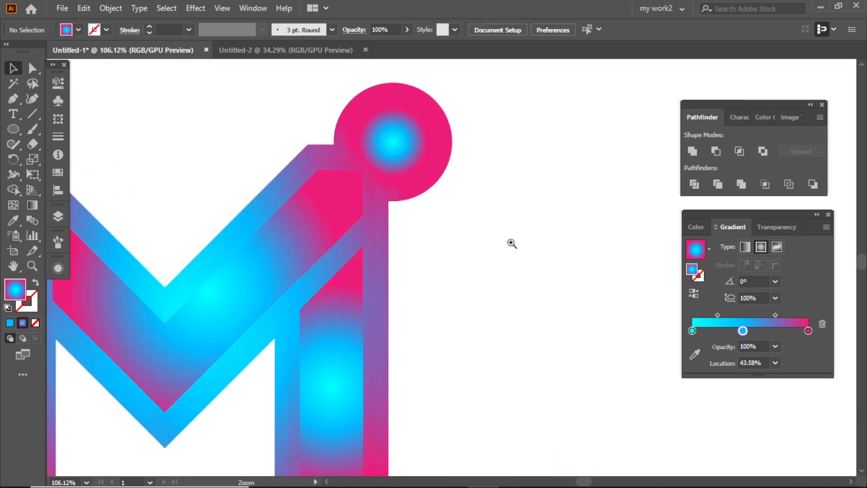
left_click(361, 232)
key("ctrl+shift+a")
left_click(362, 234)
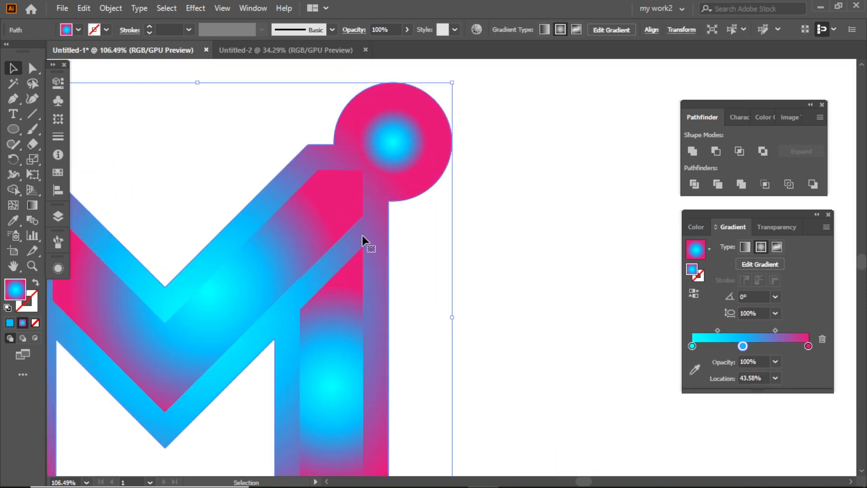
key("Delete")
key("ctrl+z")
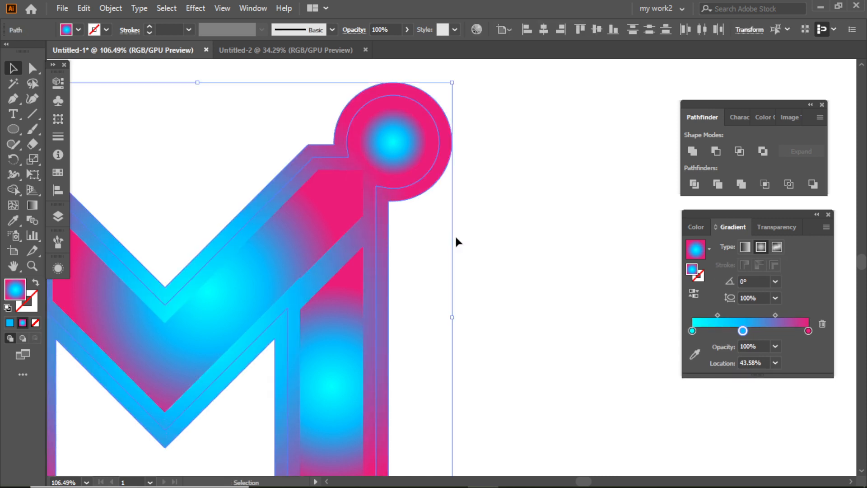
left_click_drag(454, 240, 373, 217)
left_click(372, 218)
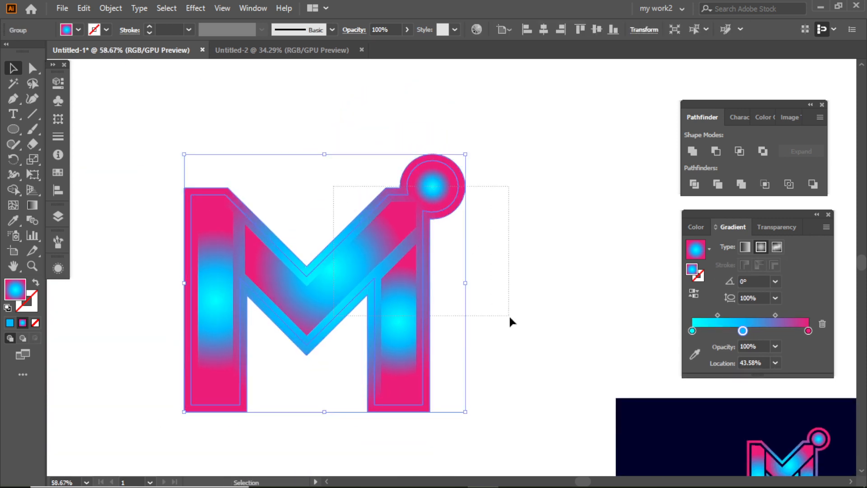
Cut away the band between the outer outline and the inner M pieces and circle with the Shape Builder tool
left_click_drag(508, 315, 507, 314)
left_click(13, 189)
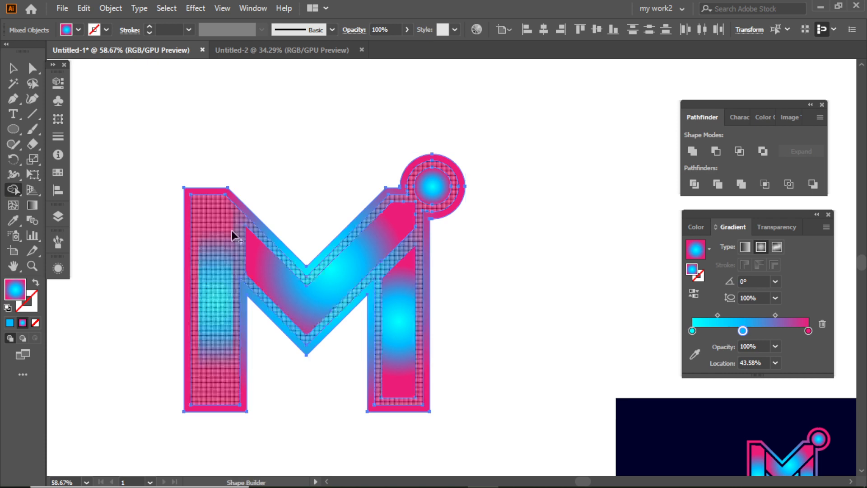
scroll(231, 230, "up", 3)
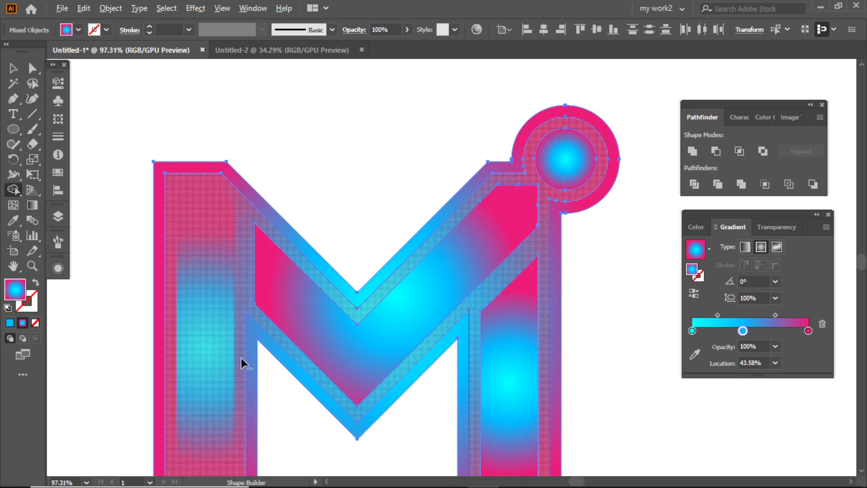
scroll(356, 249, "down", 4)
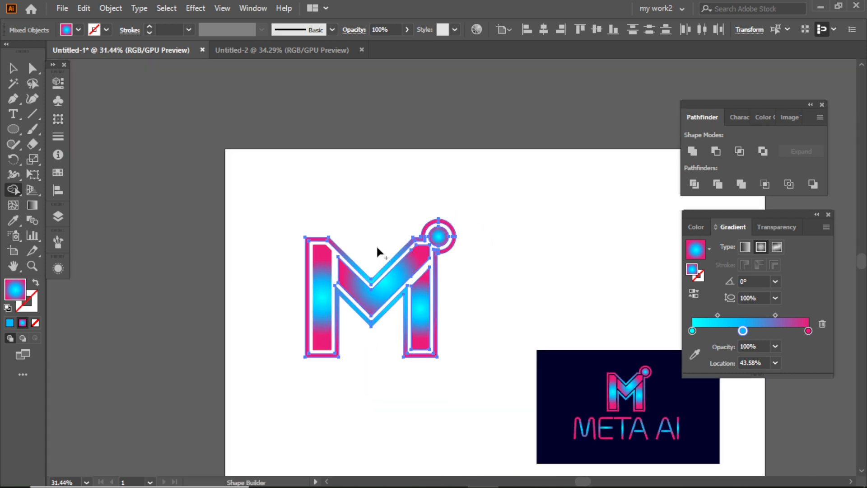
left_click_drag(378, 249, 278, 230)
left_click(12, 68)
left_click(407, 307)
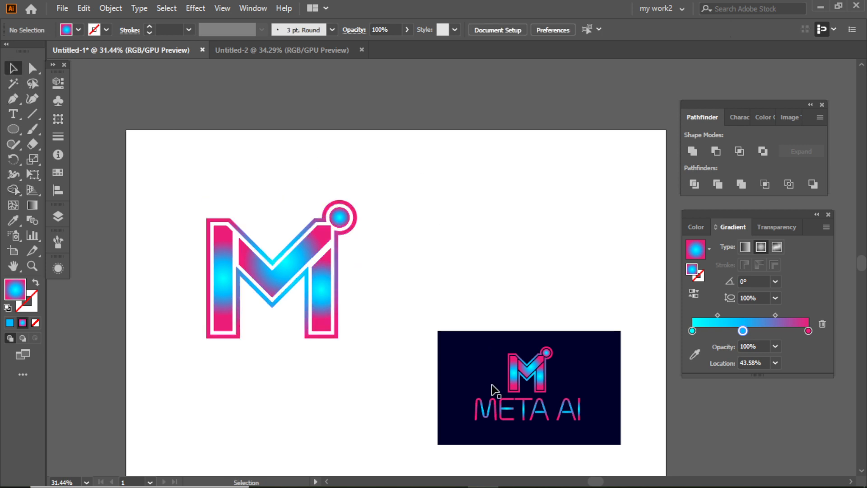
Copy the META AI lettering from the reference logo, place it beneath the large M and enlarge it
left_click(513, 416)
left_click_drag(507, 412, 228, 370)
left_click_drag(307, 371, 389, 384)
left_click(411, 278)
scroll(361, 316, "up", 3)
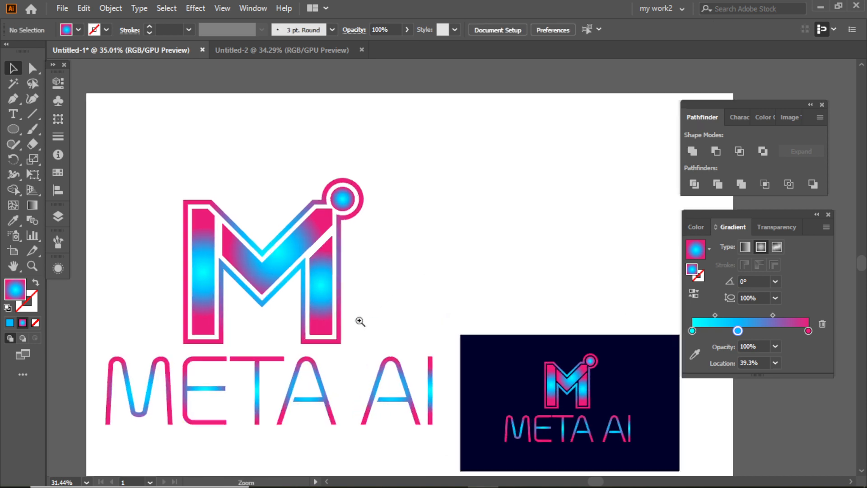